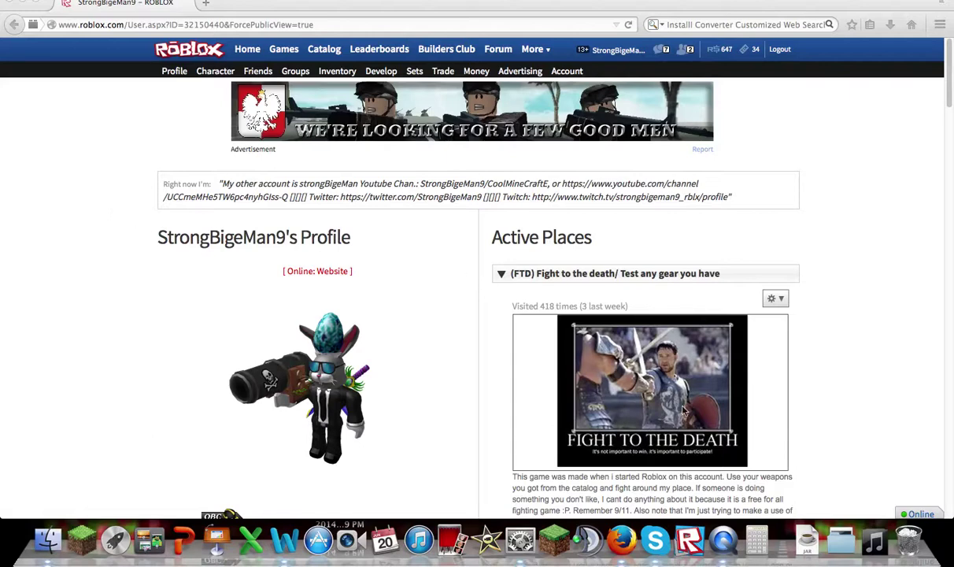
Launch Roblox Studio and wait for the Start Page with its Baseplate and Flat Terrain templates.
click(689, 544)
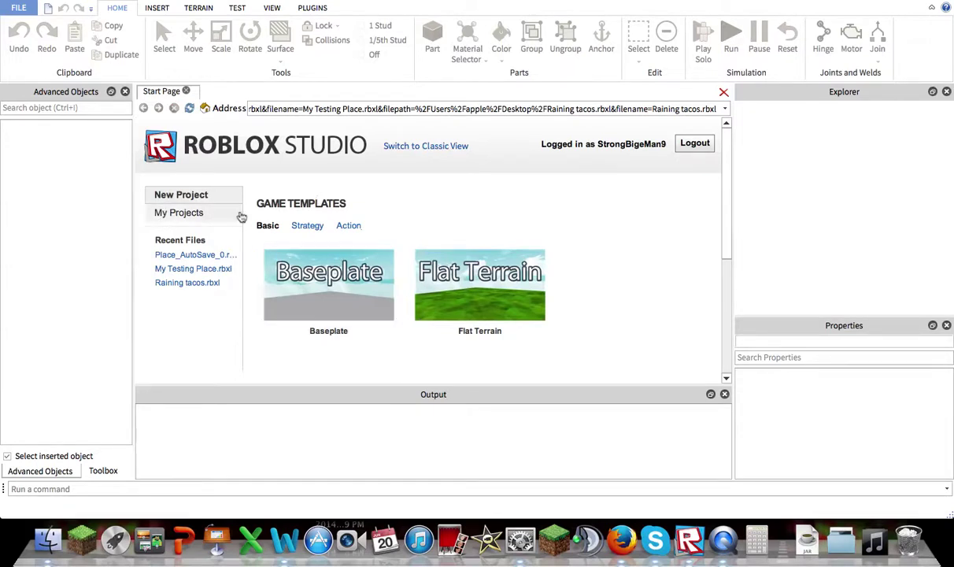
Open the Lua Testing project from My Projects for editing in the Place1 tab.
click(181, 214)
scroll(319, 232, down, 2)
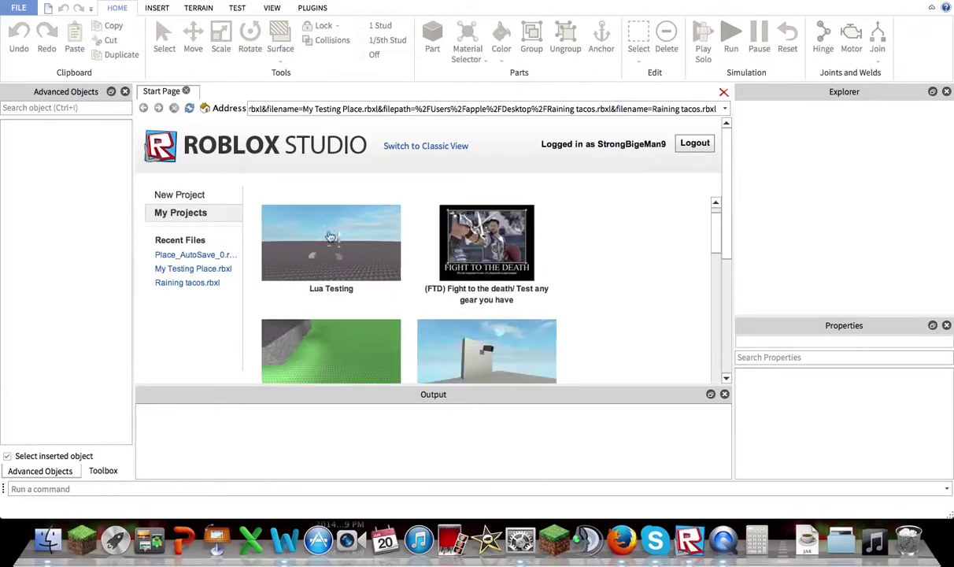
click(329, 244)
click(286, 359)
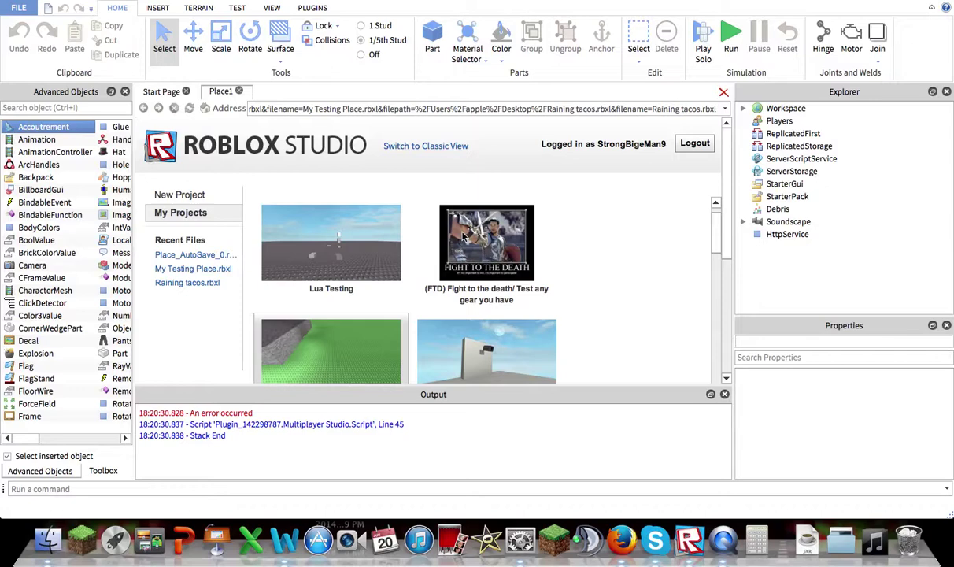
click(465, 236)
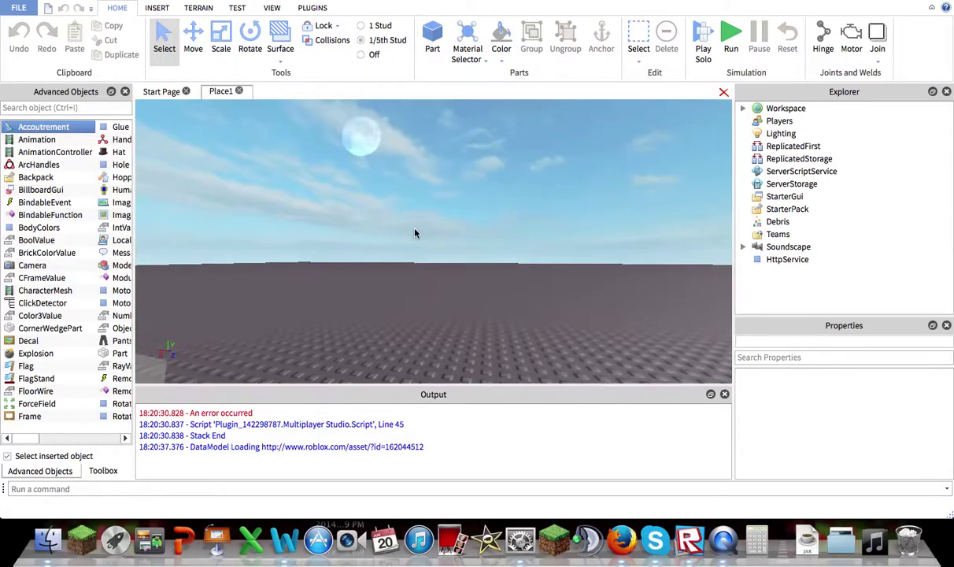
Show the Toolbox and switch its Display list to the Deadly Machines model set.
click(103, 471)
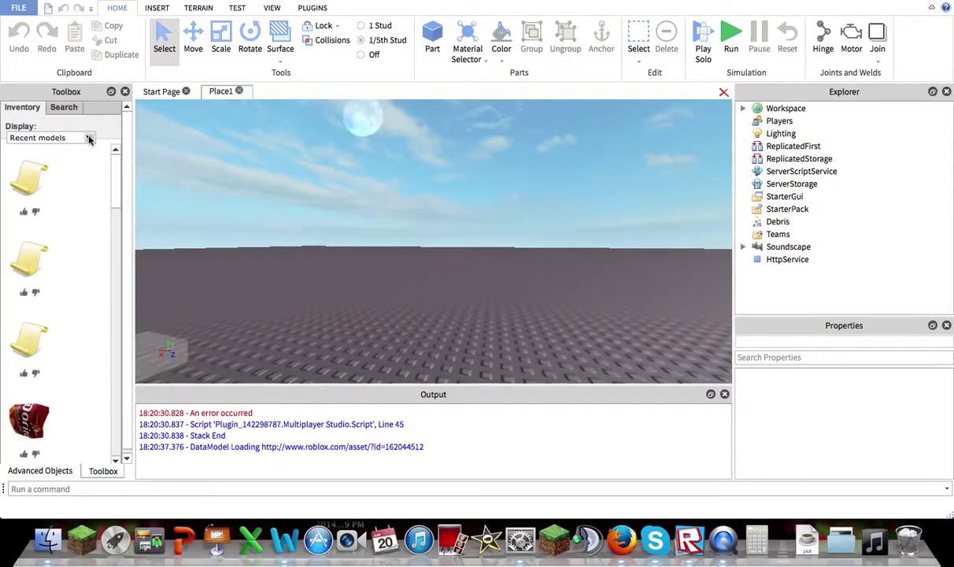
click(89, 140)
click(89, 140)
click(89, 139)
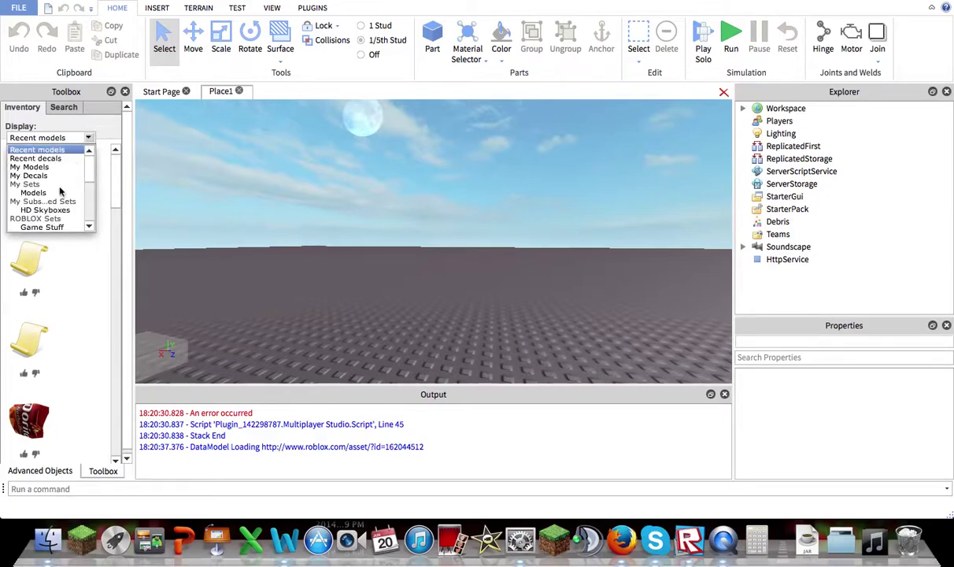
scroll(49, 220, down, 3)
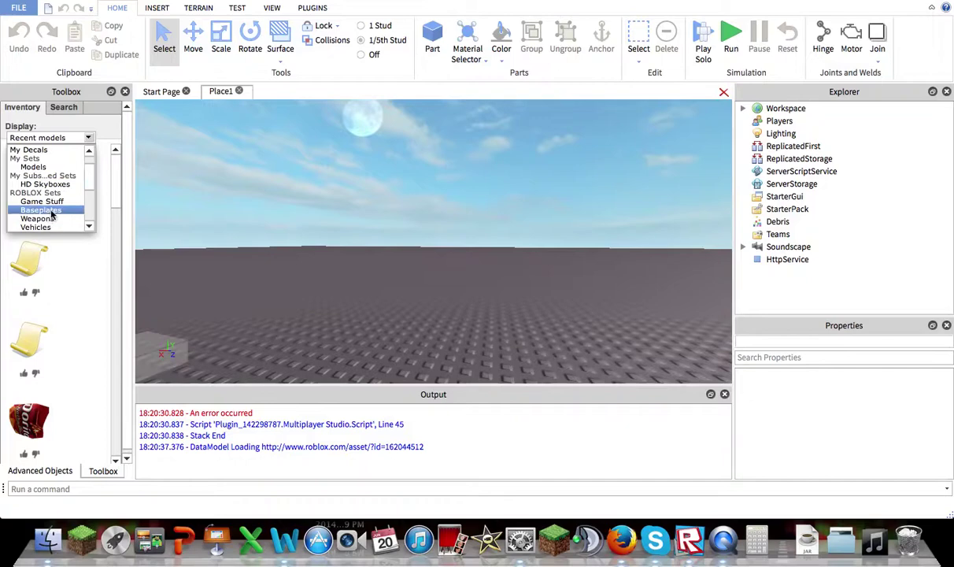
scroll(51, 212, down, 2)
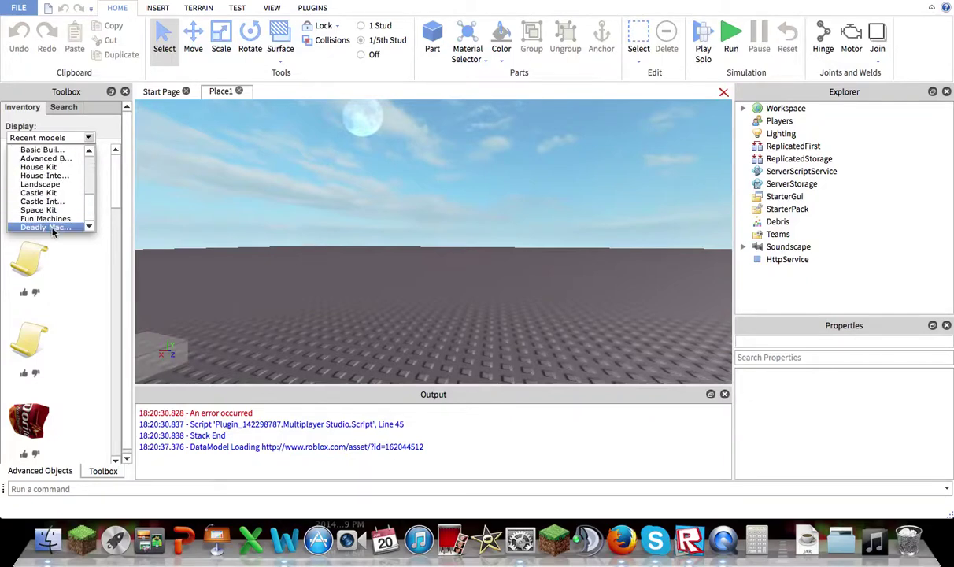
click(54, 231)
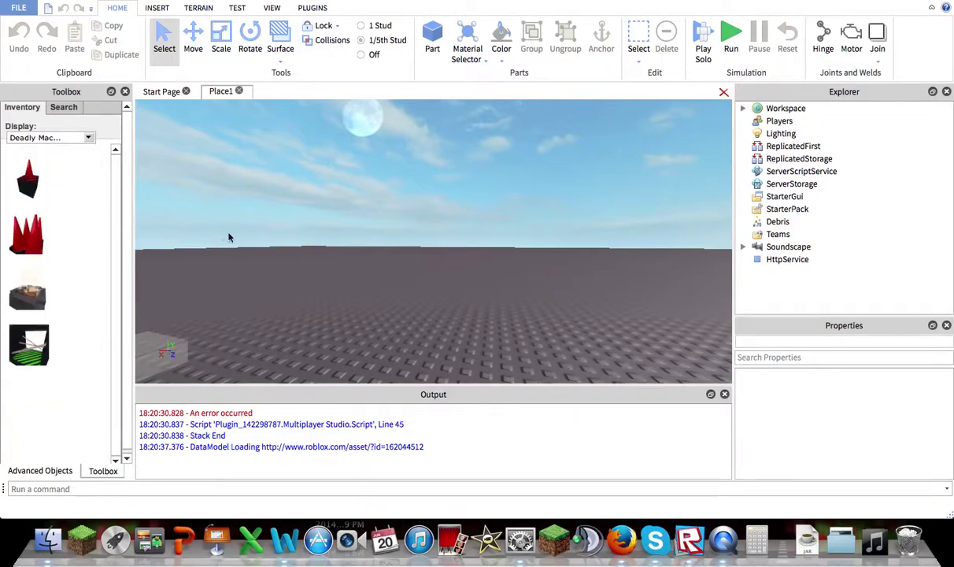
right_drag(220, 234, 219, 231)
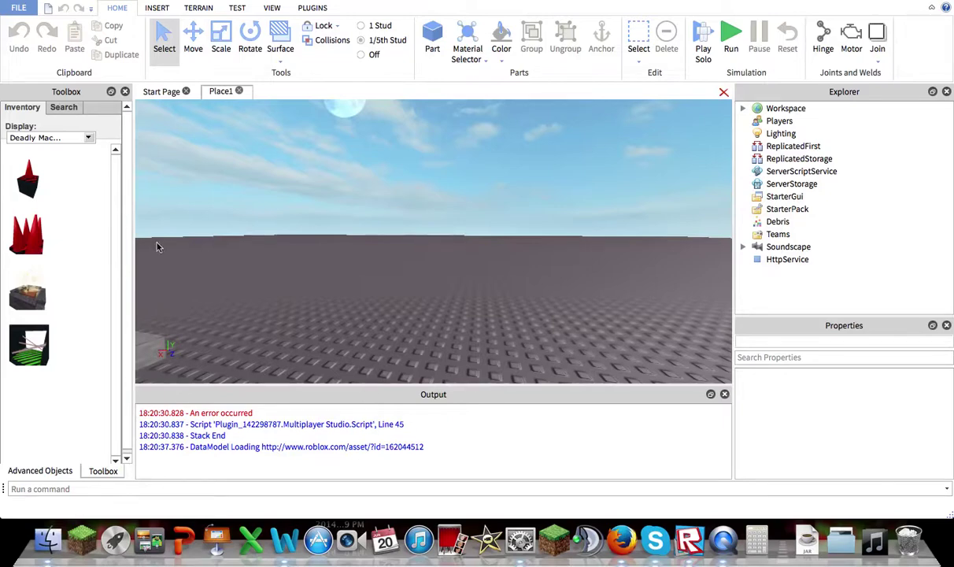
Insert the red Spikes_Simple model, frame it, and expand its four spike parts in Explorer.
click(25, 239)
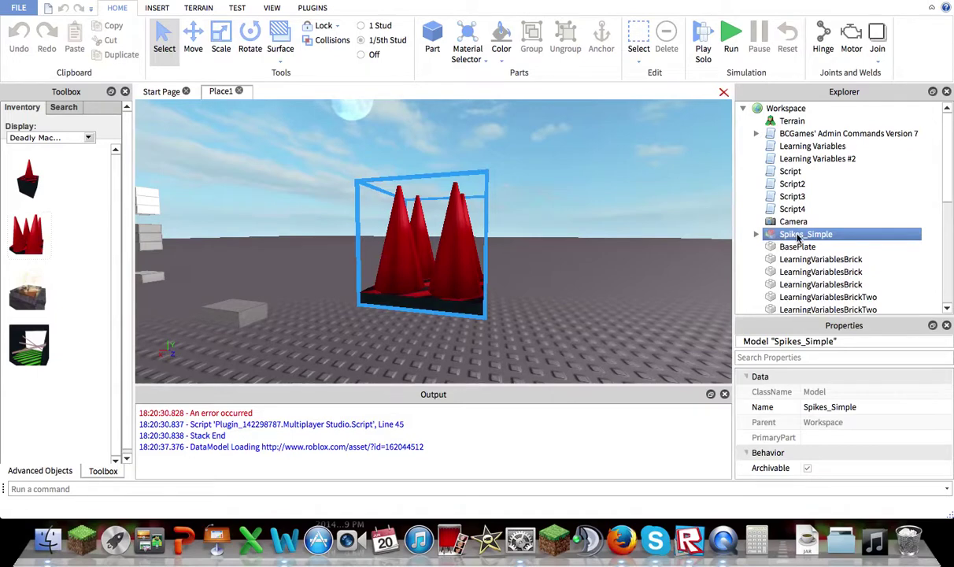
key(f)
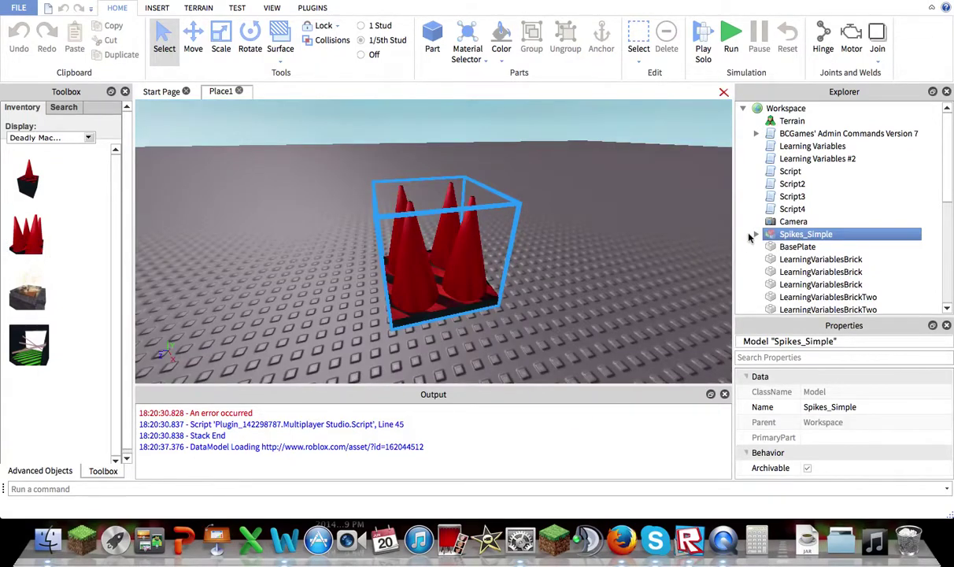
click(756, 235)
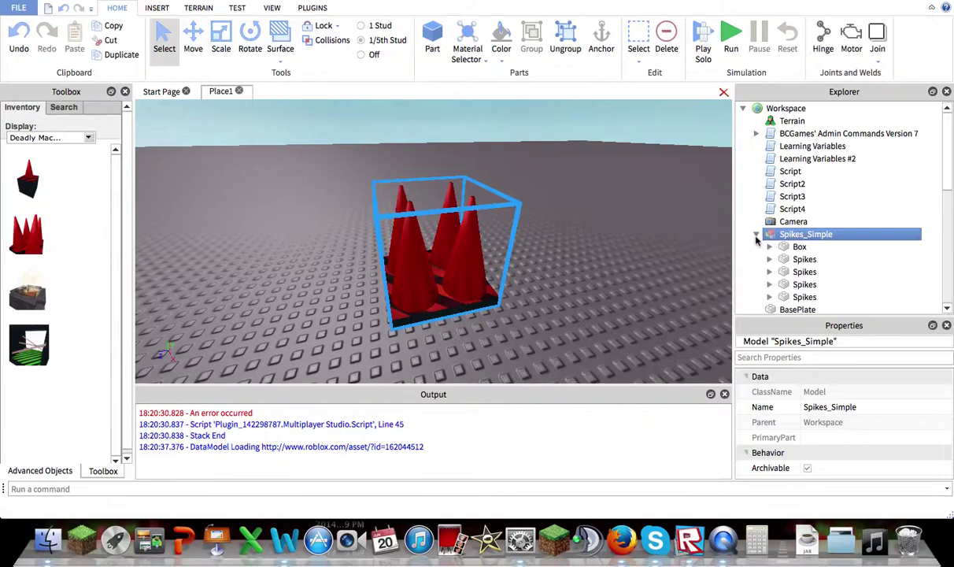
scroll(788, 248, down, 3)
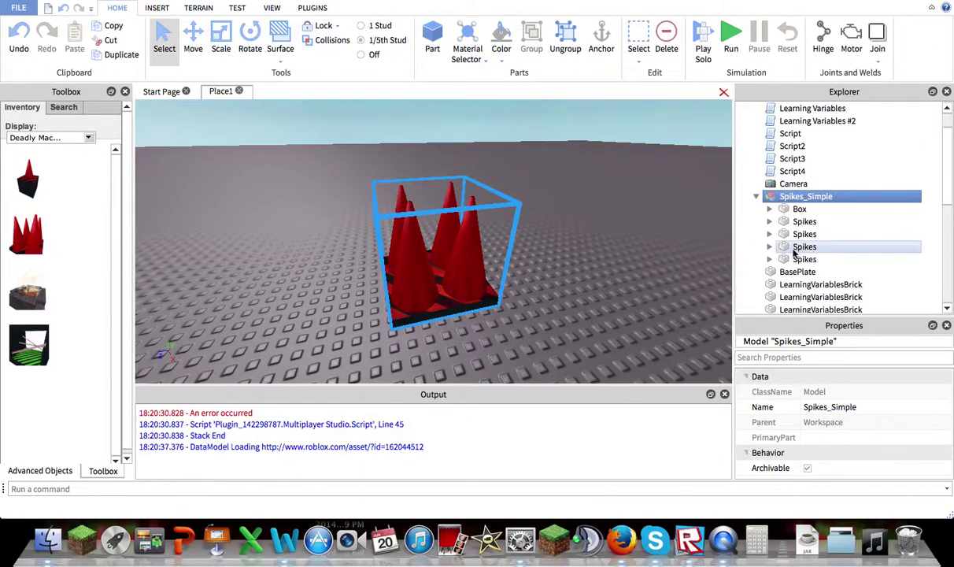
click(770, 258)
click(770, 246)
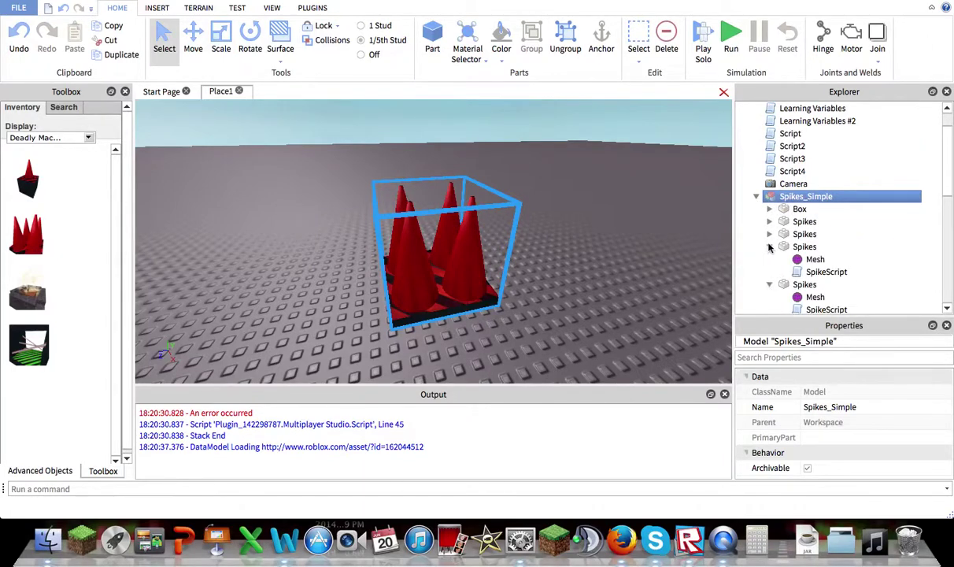
click(769, 234)
click(769, 221)
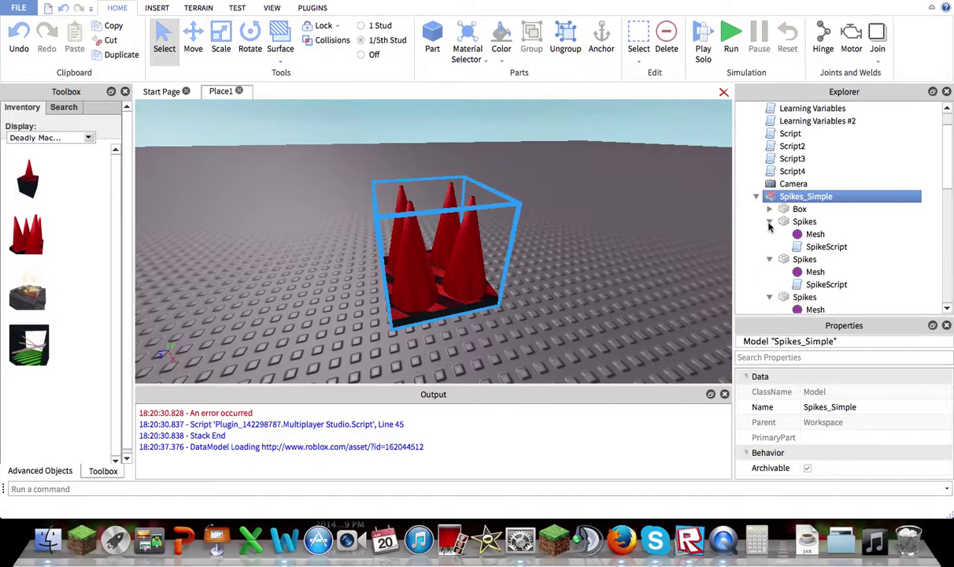
Check the first SpikeScript's 100 touch damage, then drag the spikes farther back on the baseplate.
click(819, 246)
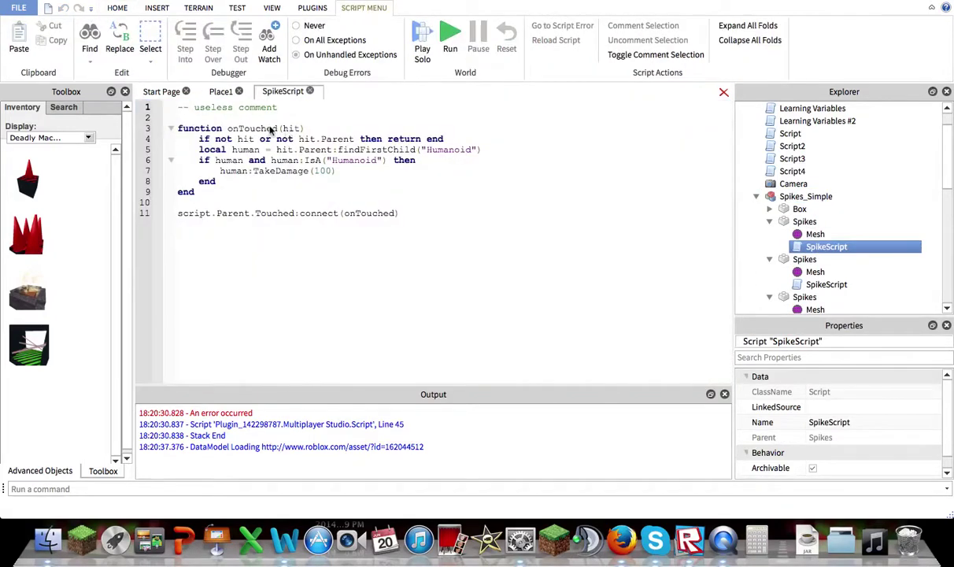
click(220, 92)
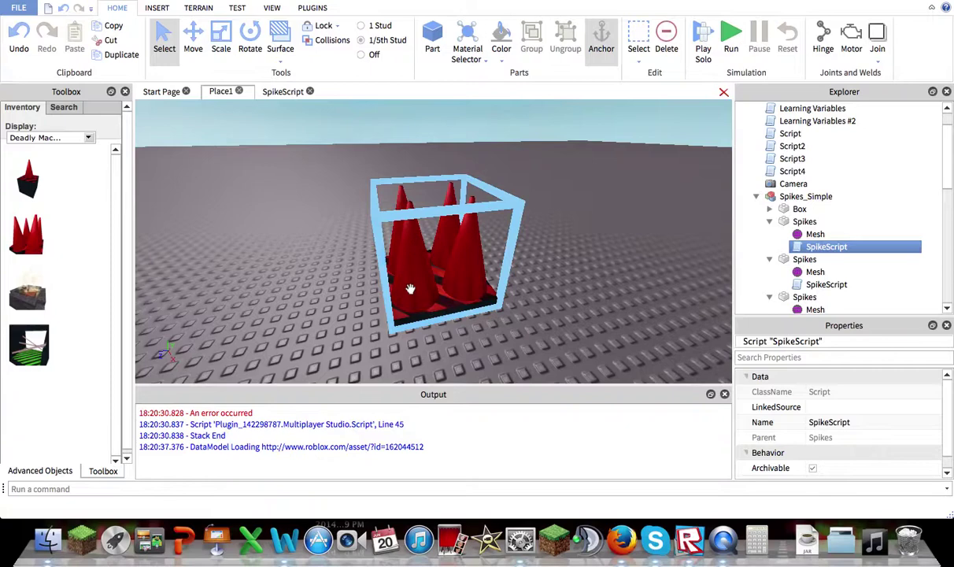
drag(419, 285, 419, 336)
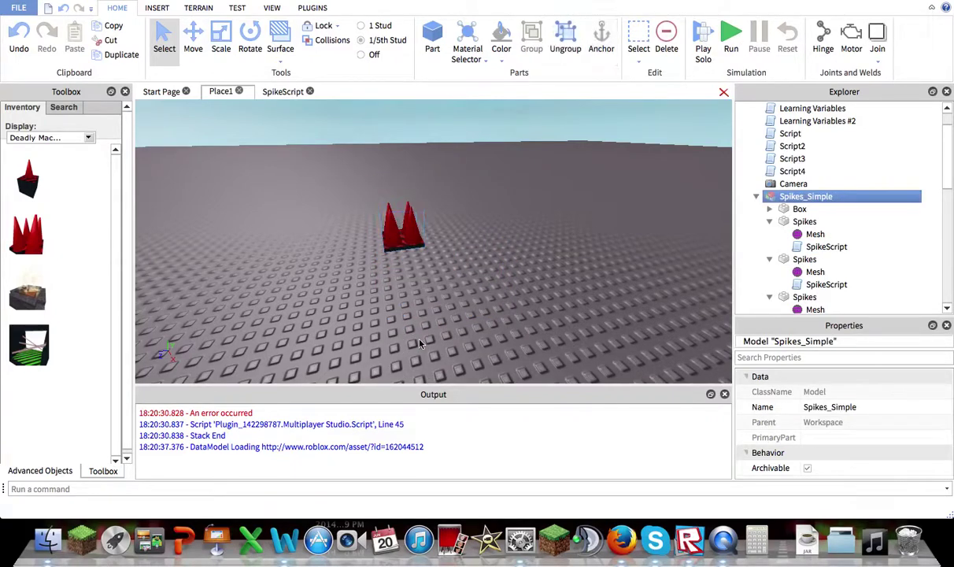
Playtest solo, walk the character into the spikes until it dies, then stop the test.
click(400, 326)
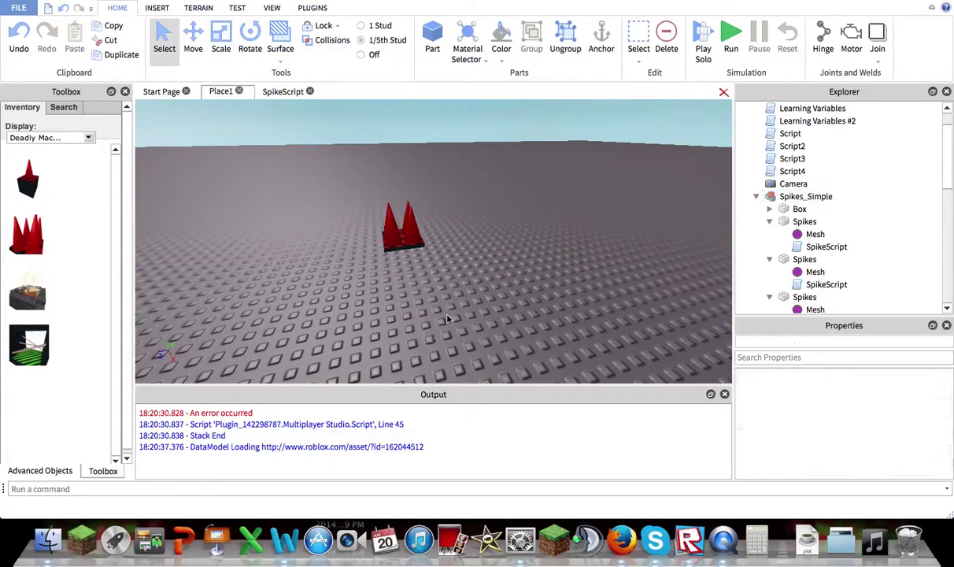
click(703, 48)
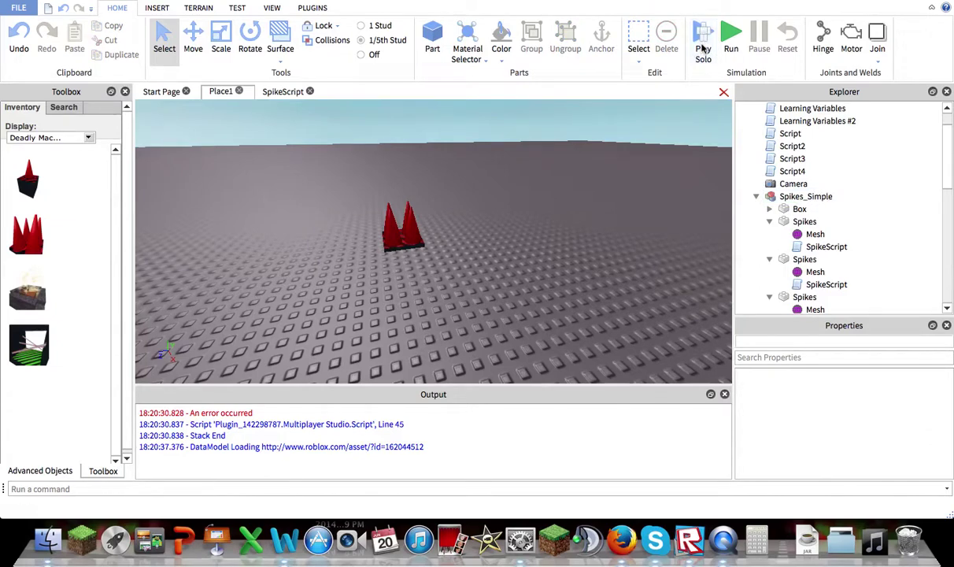
click(703, 48)
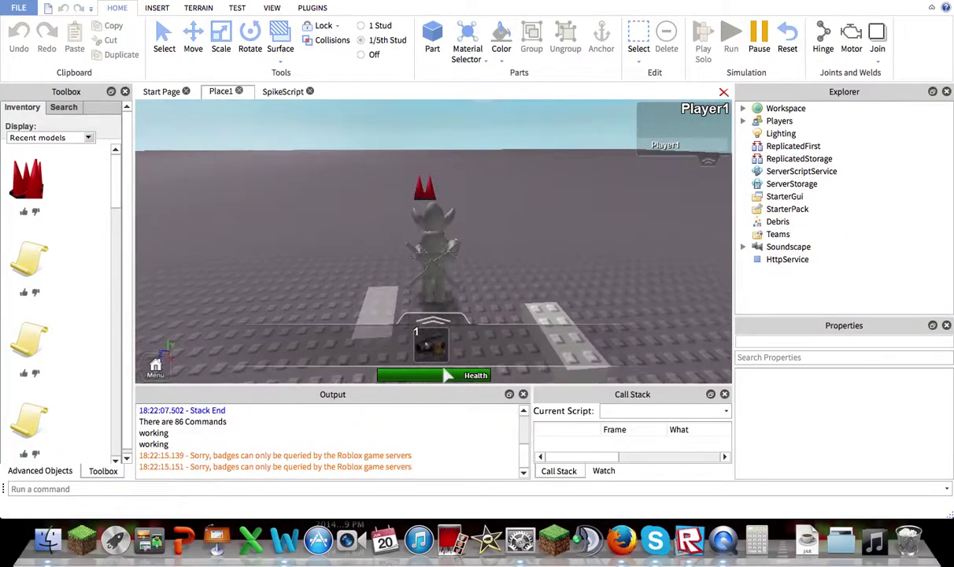
key(w)
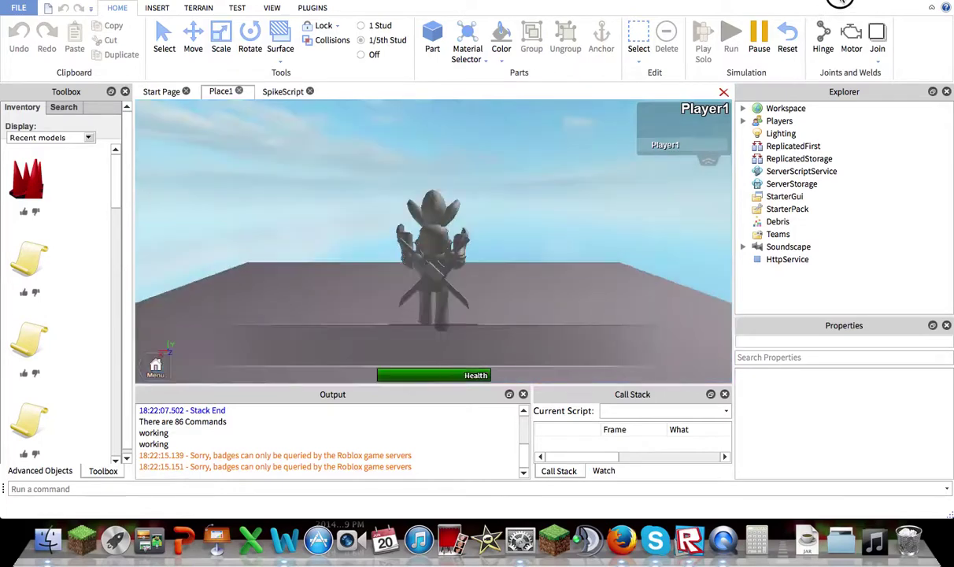
click(784, 50)
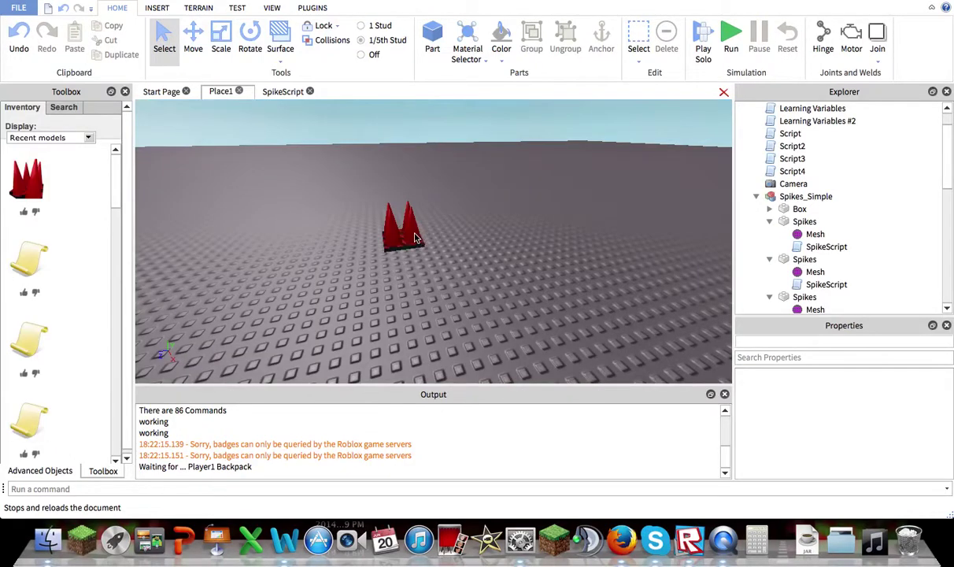
Delete the SpikeScript from all four Spikes parts of Spikes_Simple, leaving only each Mesh.
click(404, 228)
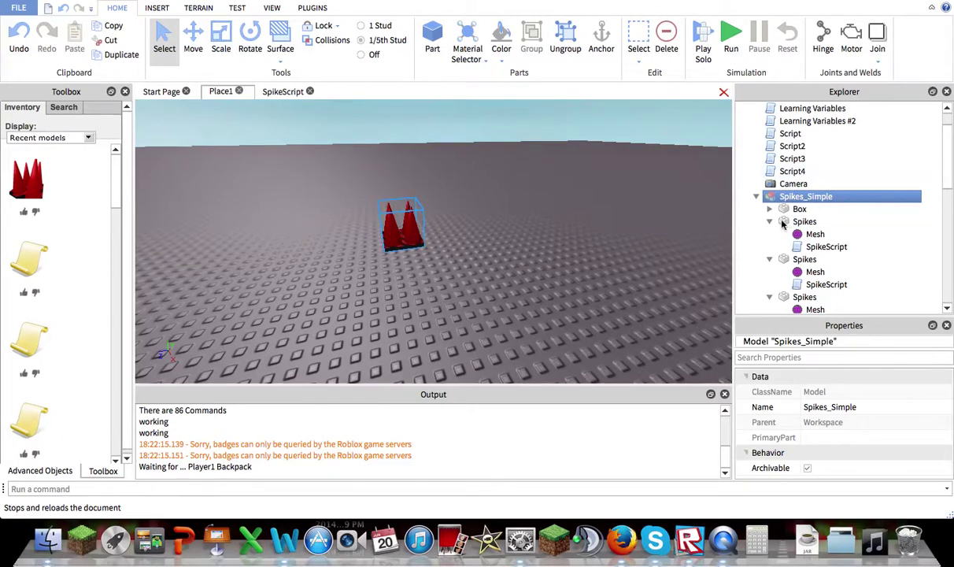
right_click(832, 248)
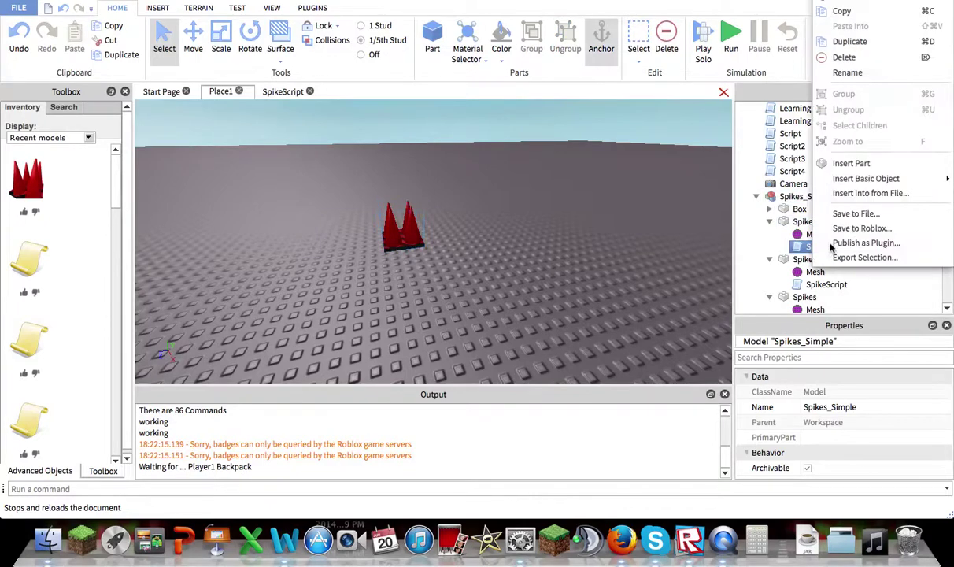
click(844, 57)
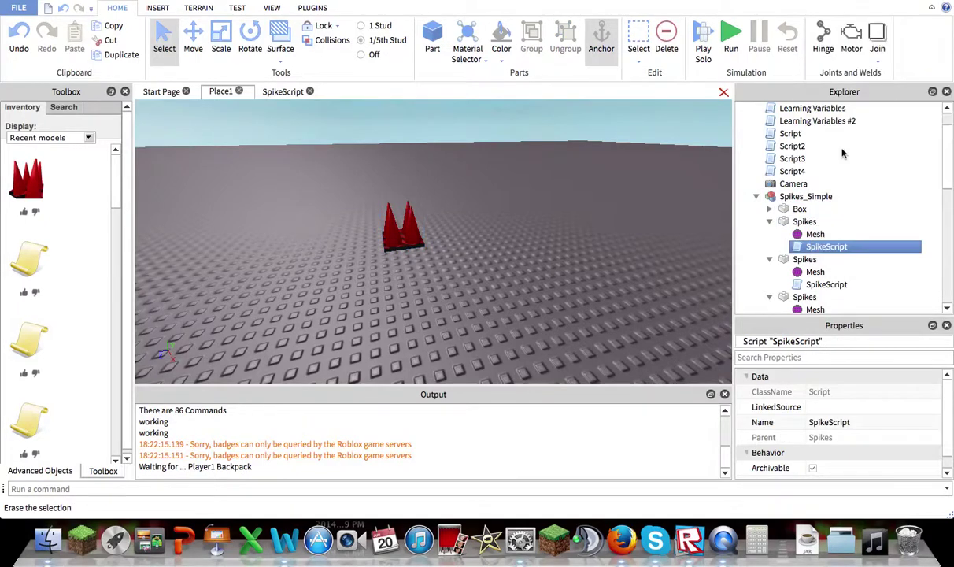
right_click(809, 273)
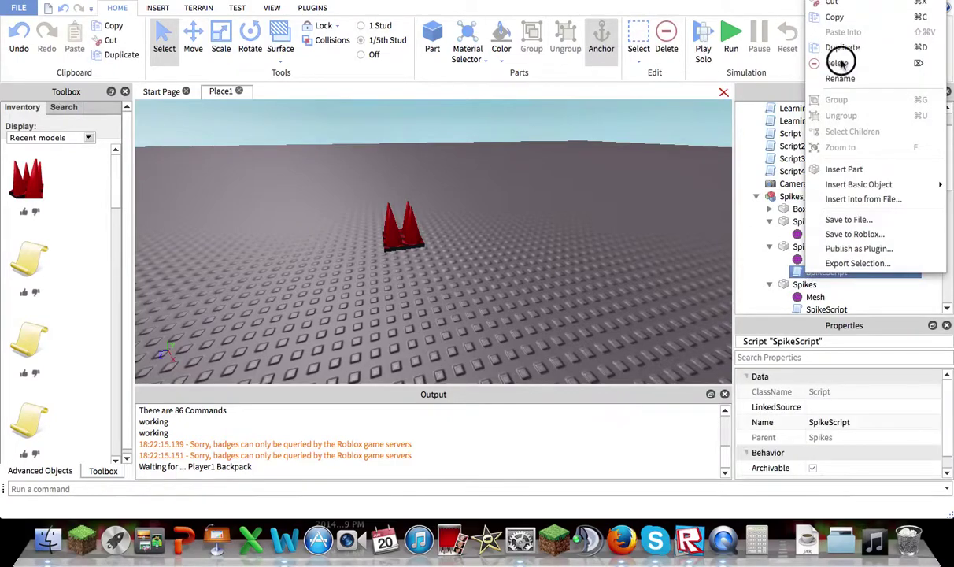
click(837, 63)
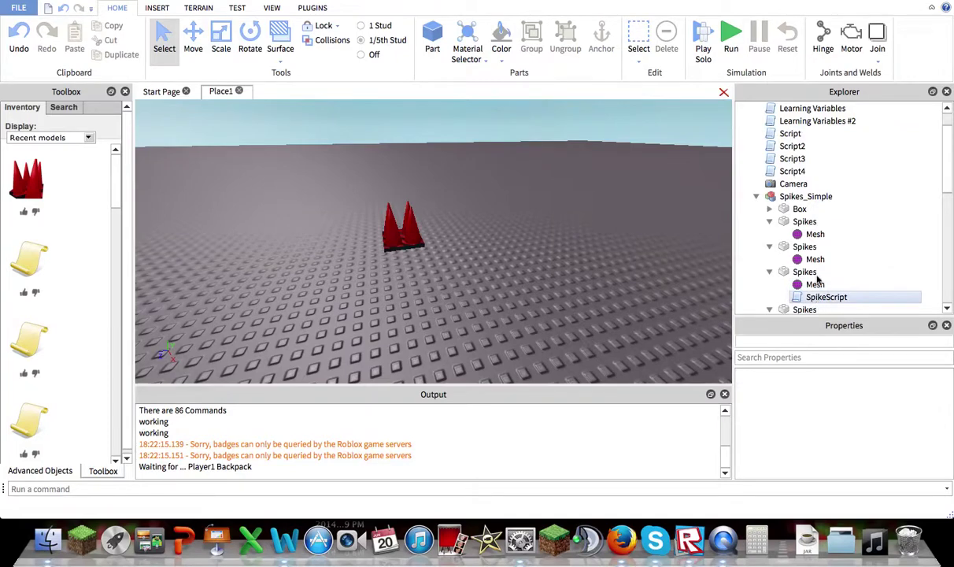
right_click(819, 298)
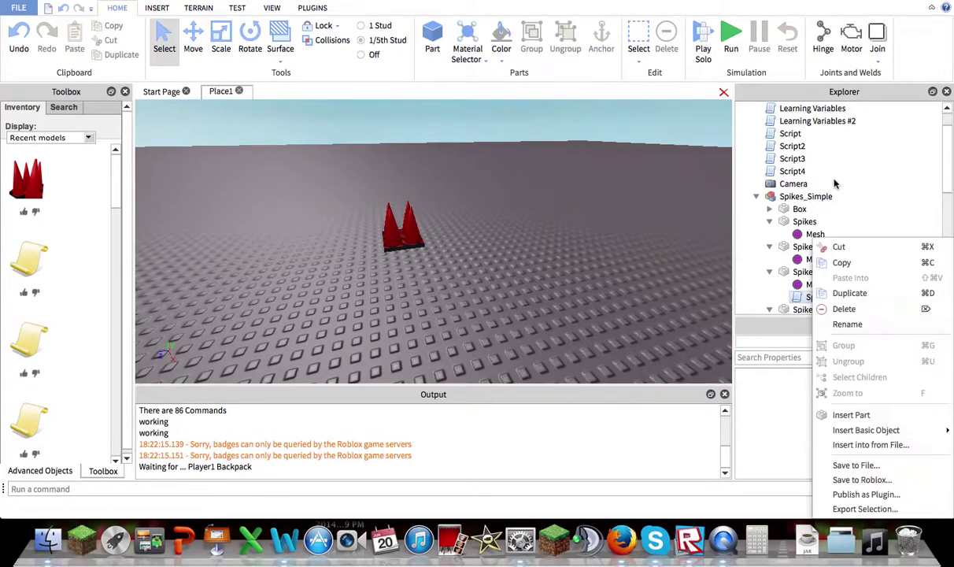
click(805, 297)
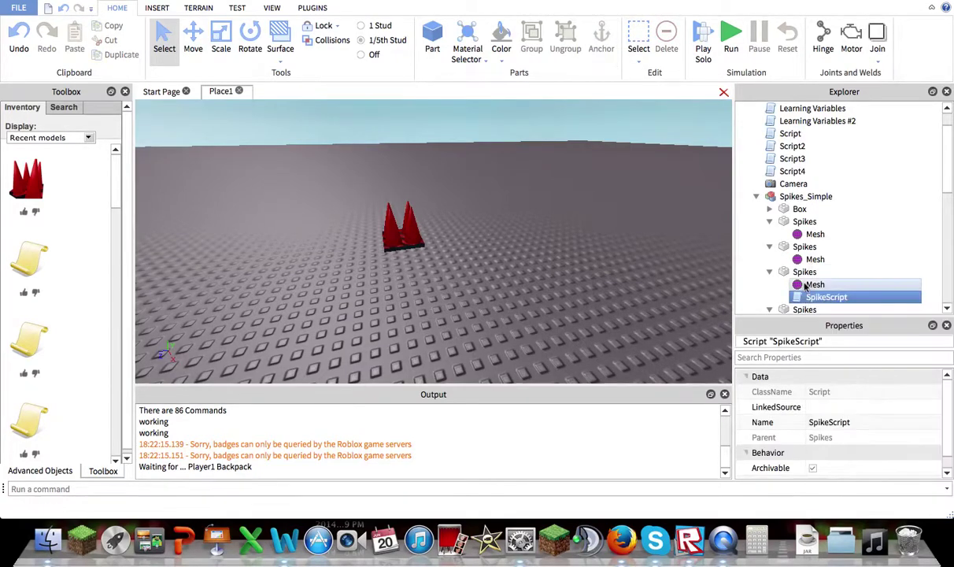
scroll(804, 291, down, 3)
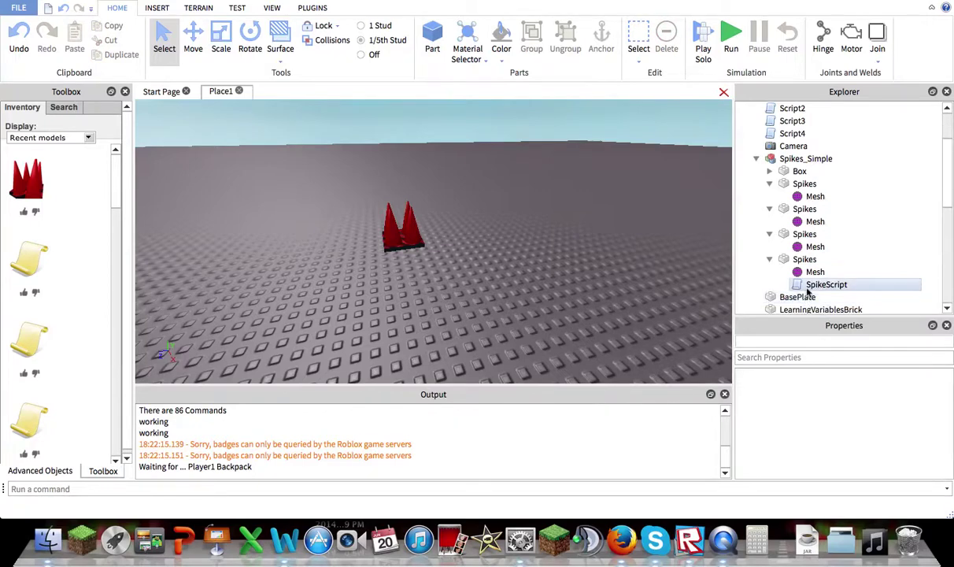
right_click(807, 292)
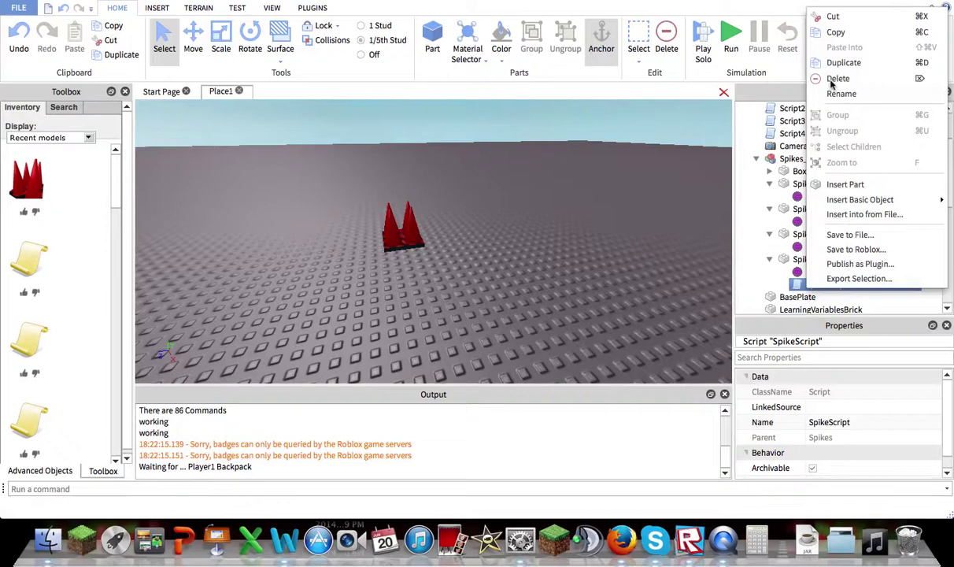
click(834, 79)
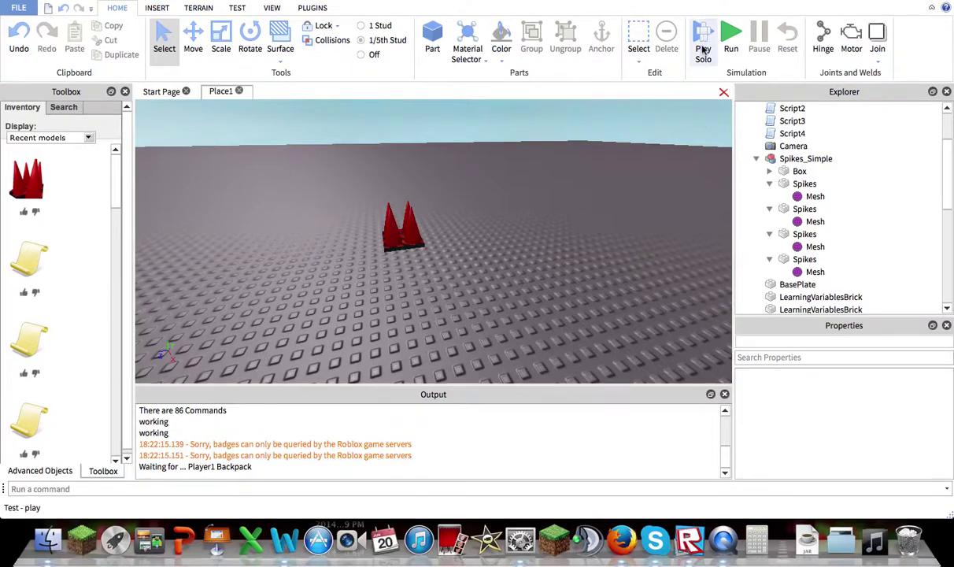
Start a solo playtest and walk the character onto the red spikes.
click(703, 47)
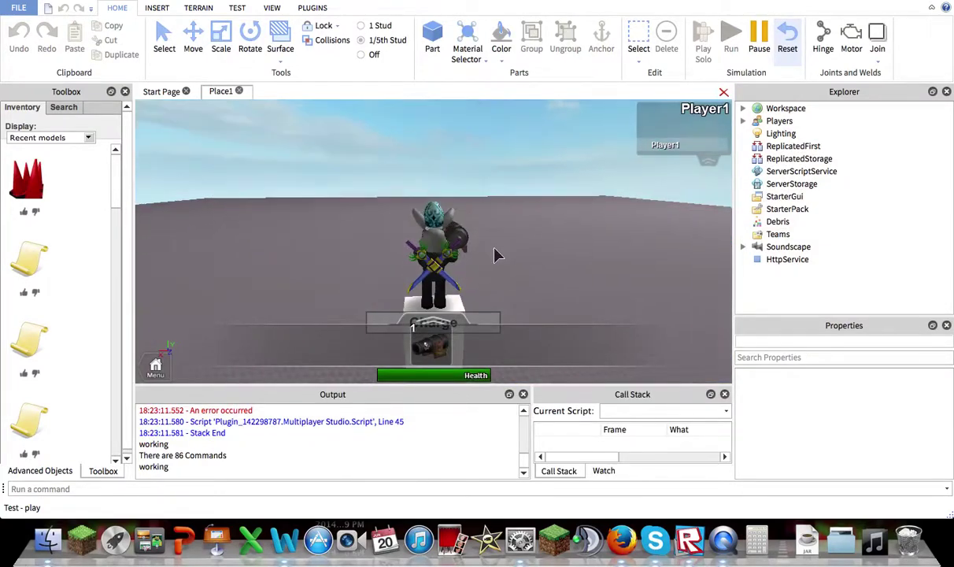
click(511, 269)
key(w)
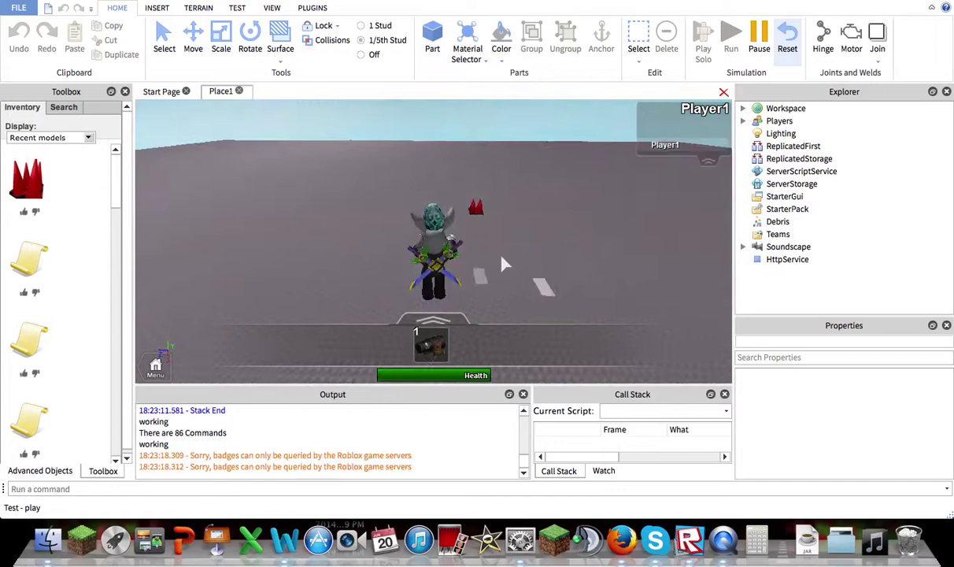
key(w)
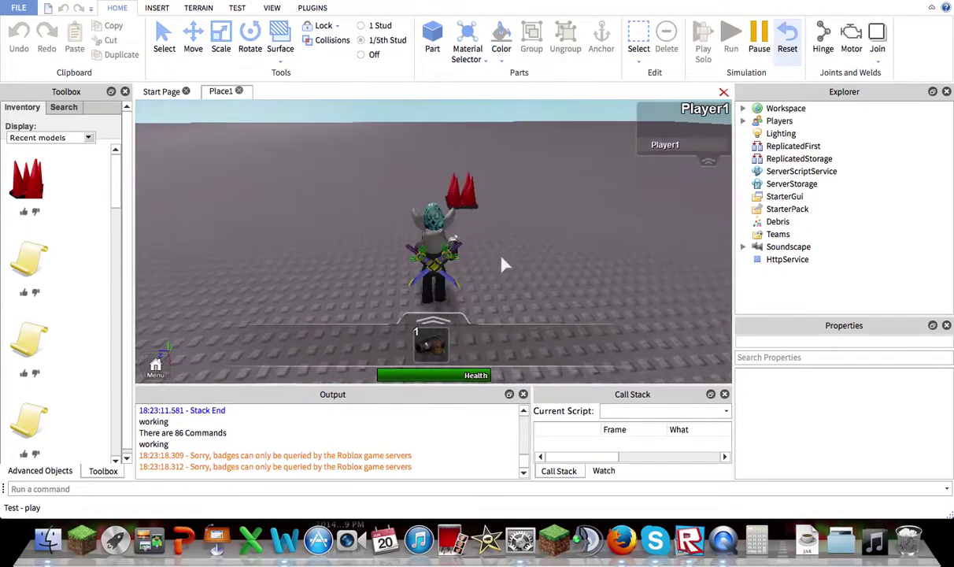
right_drag(504, 265, 504, 265)
Walk back and forth across the spikes, confirming the character's health stays full.
key(s)
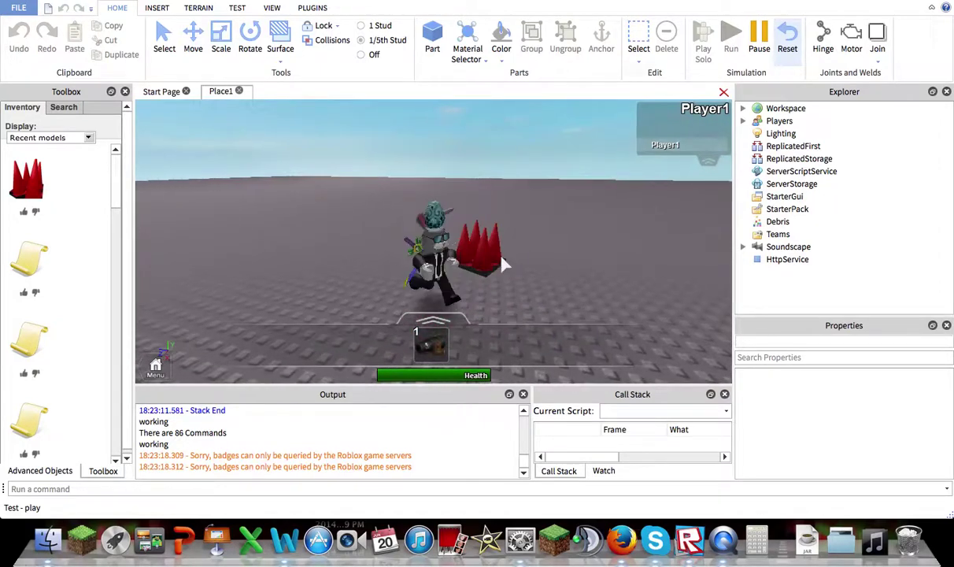
key(s)
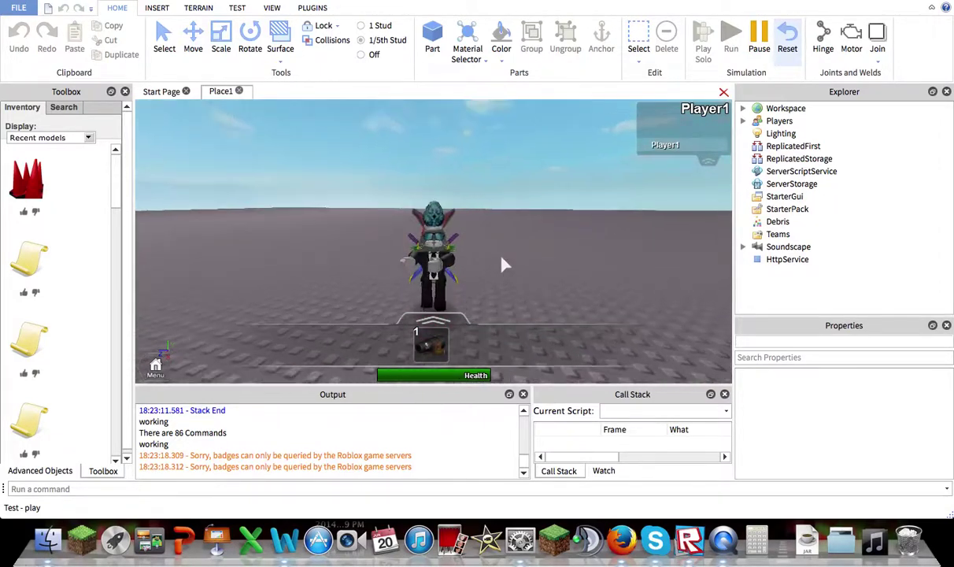
key(w)
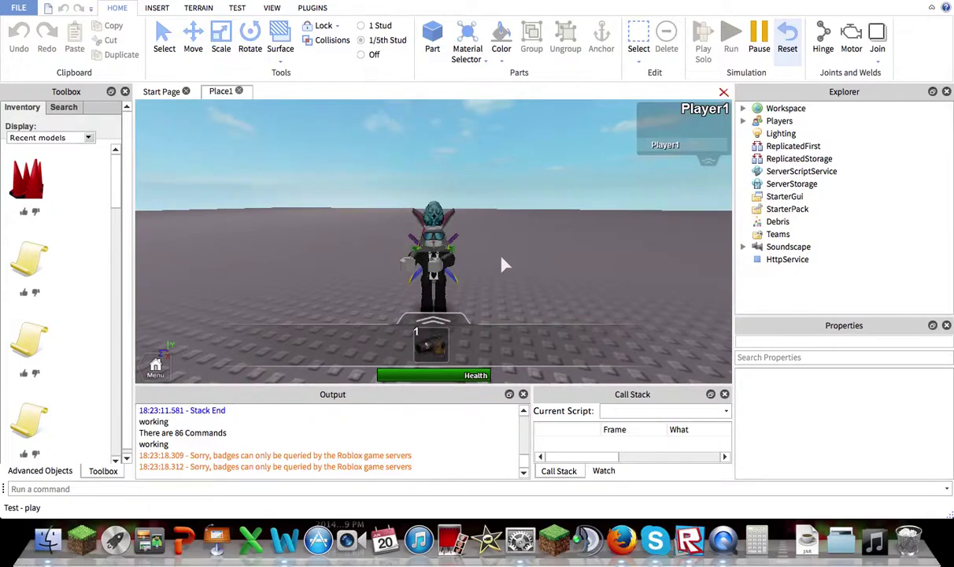
key(d)
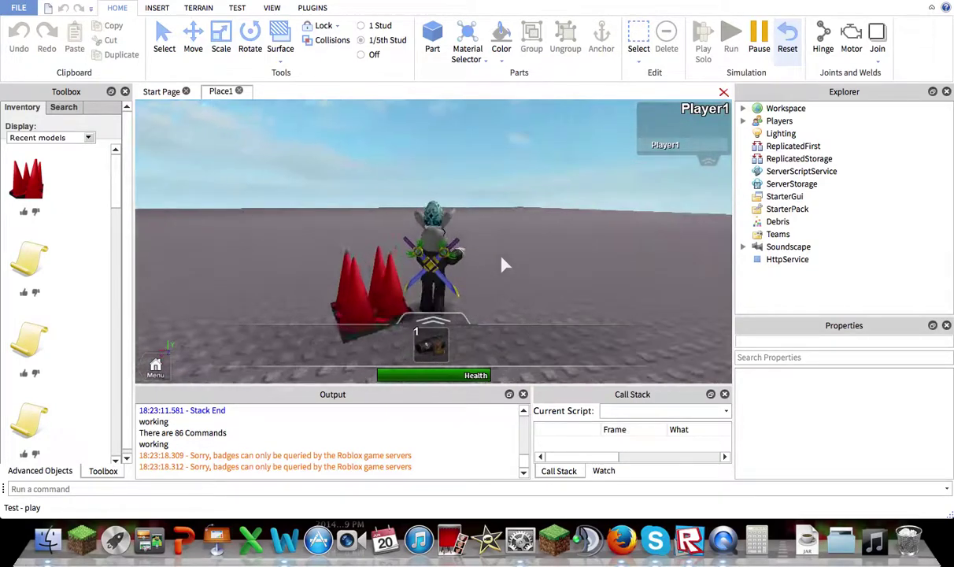
key(a)
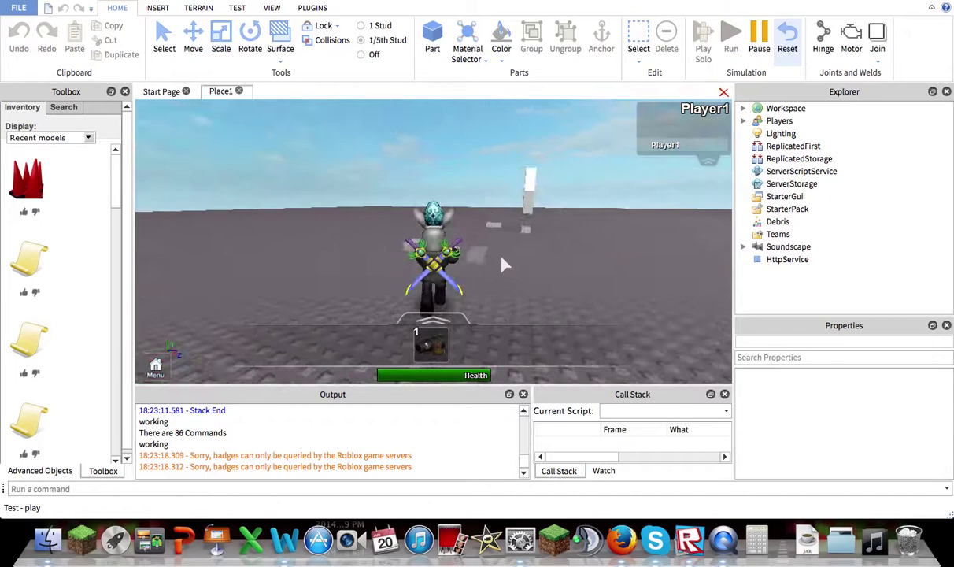
key(w)
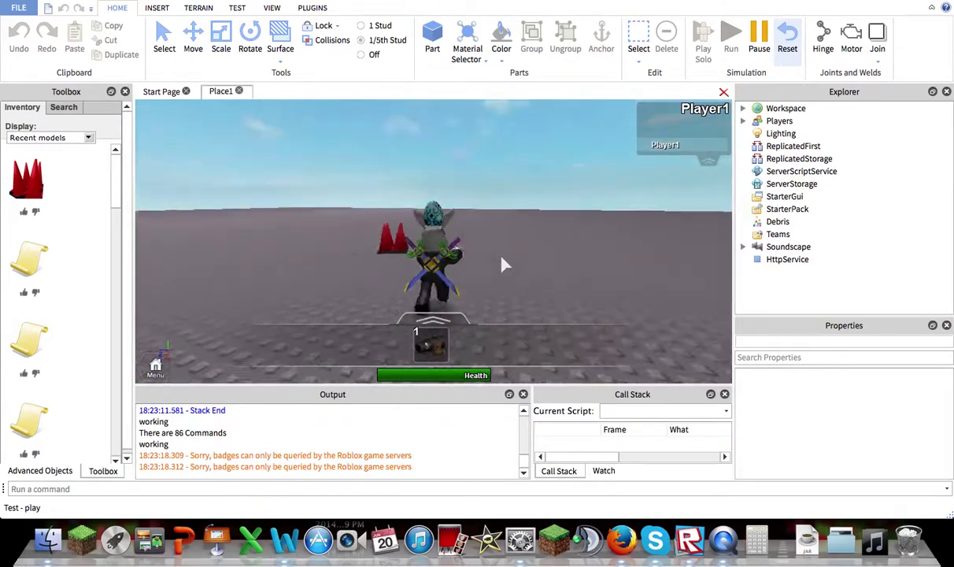
key(d)
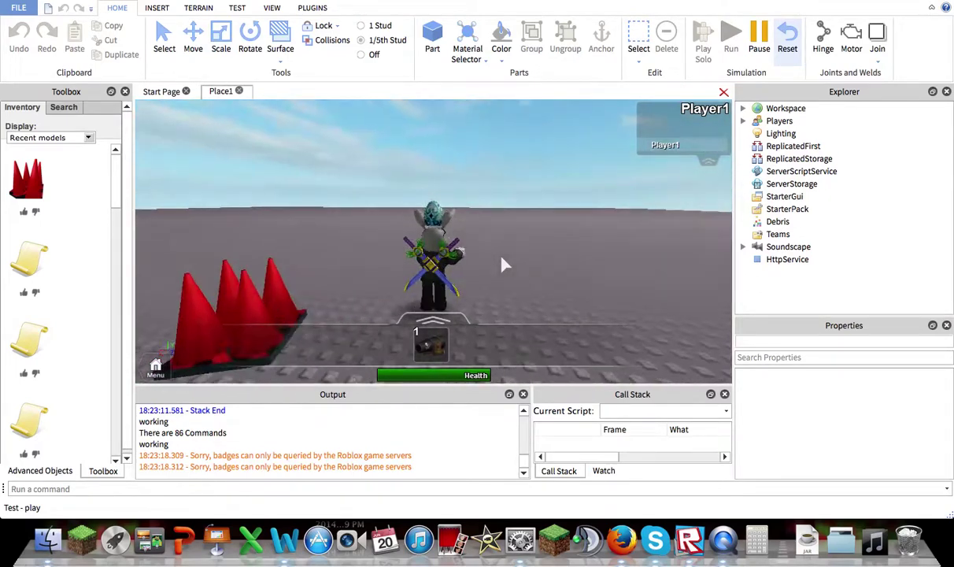
key(s)
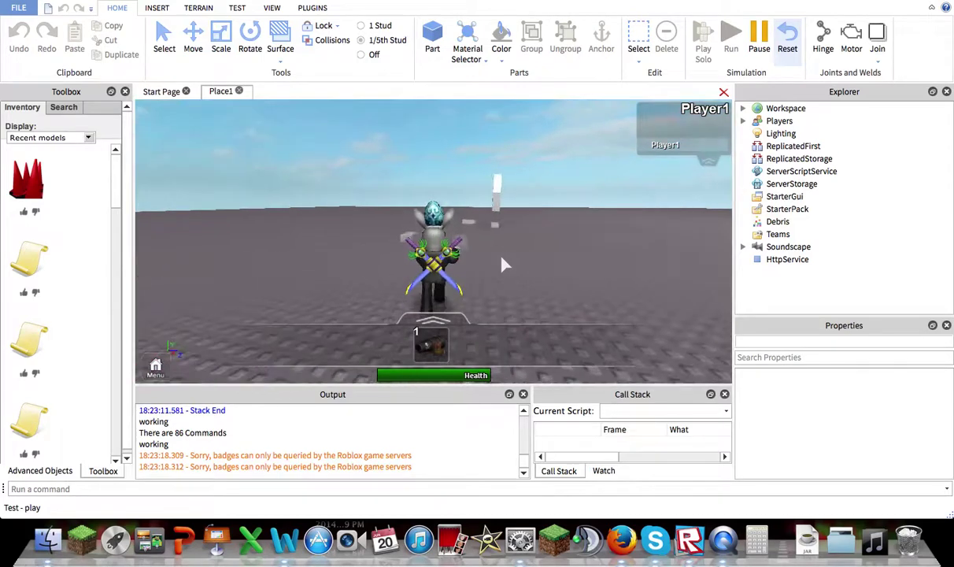